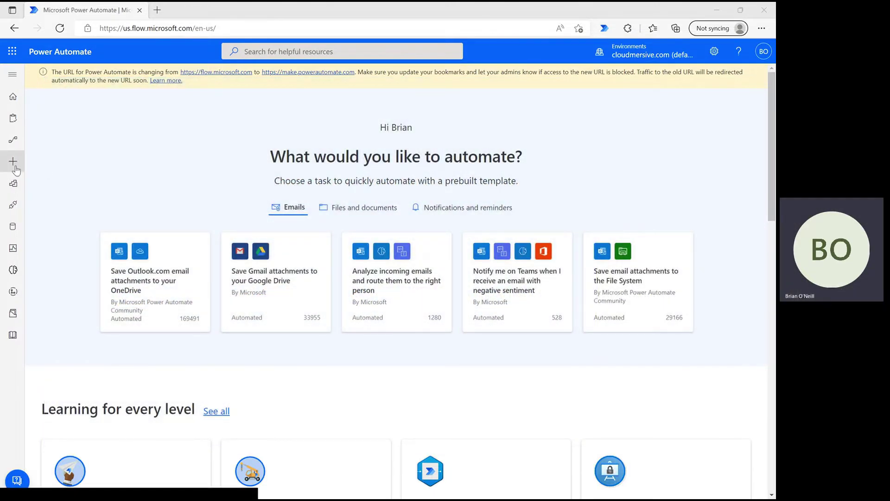
# - Create an instant cloud flow named 'detectencoding' with the 'Manually trigger a flow' trigger
pyautogui.click(14, 167)
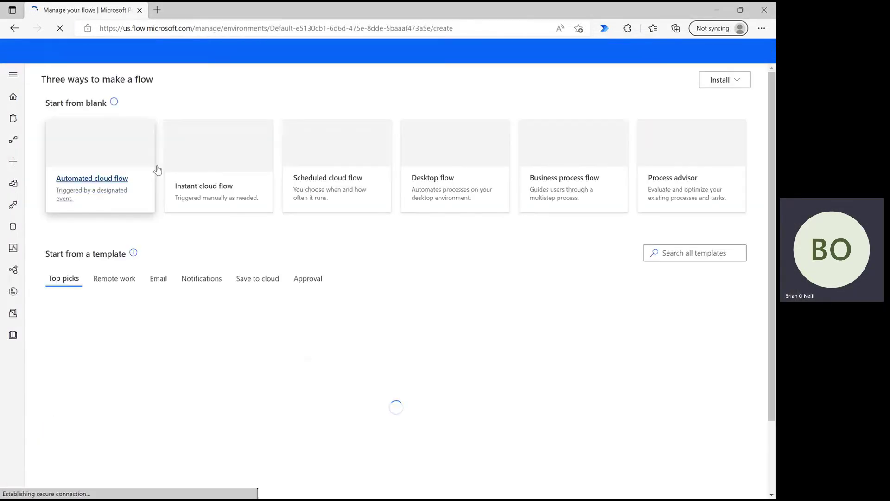
pyautogui.click(241, 185)
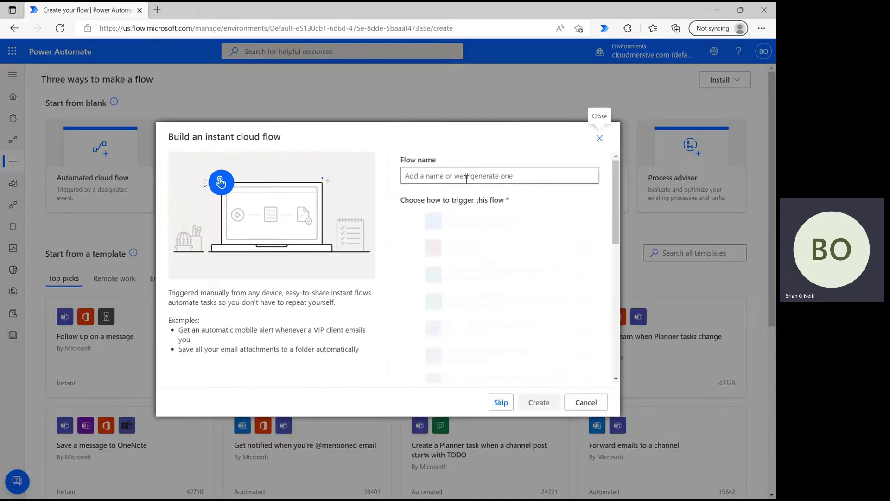
pyautogui.click(466, 179)
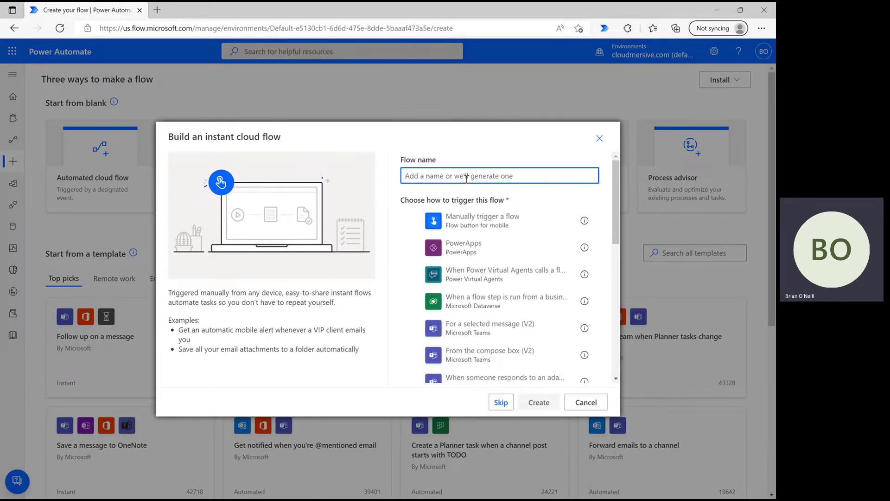
pyautogui.write('detectencoding')
pyautogui.click(474, 223)
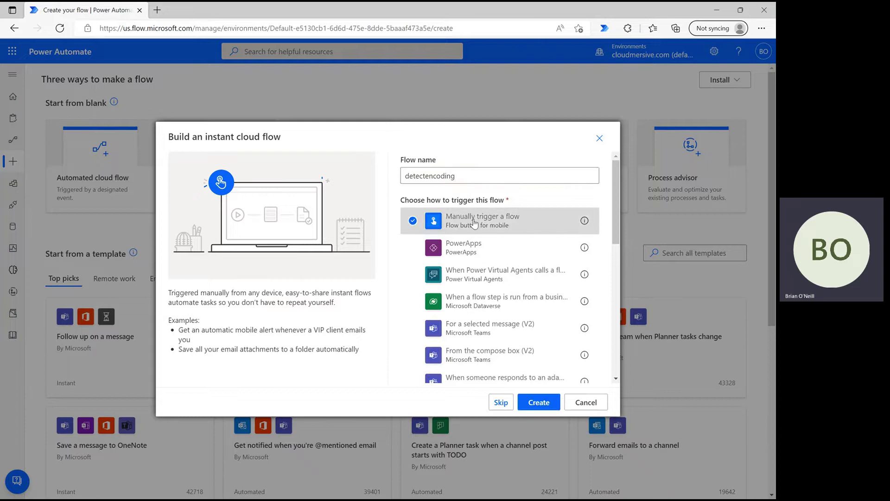
pyautogui.click(540, 407)
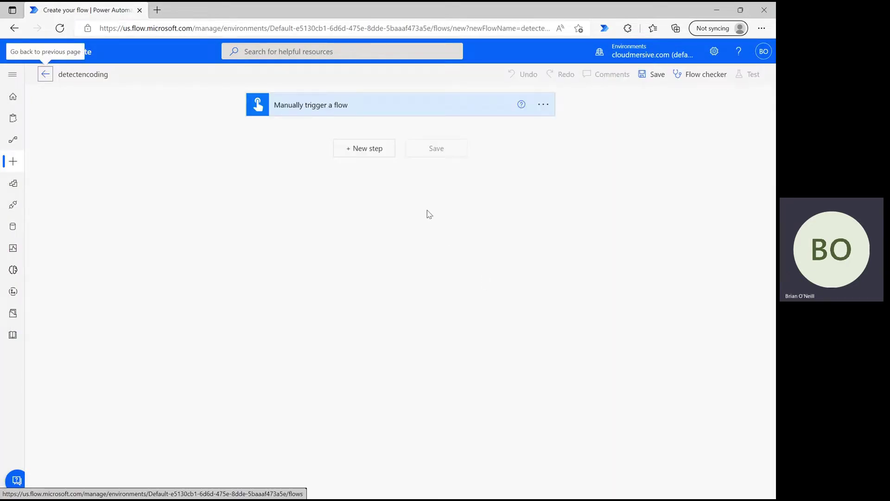
# - Add a SharePoint 'Get file content' action after the manual trigger
pyautogui.click(367, 148)
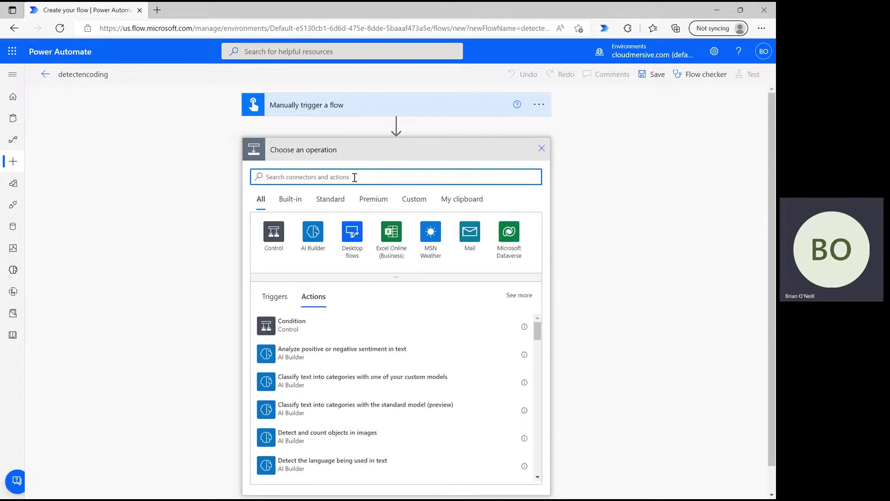
pyautogui.write('get file content')
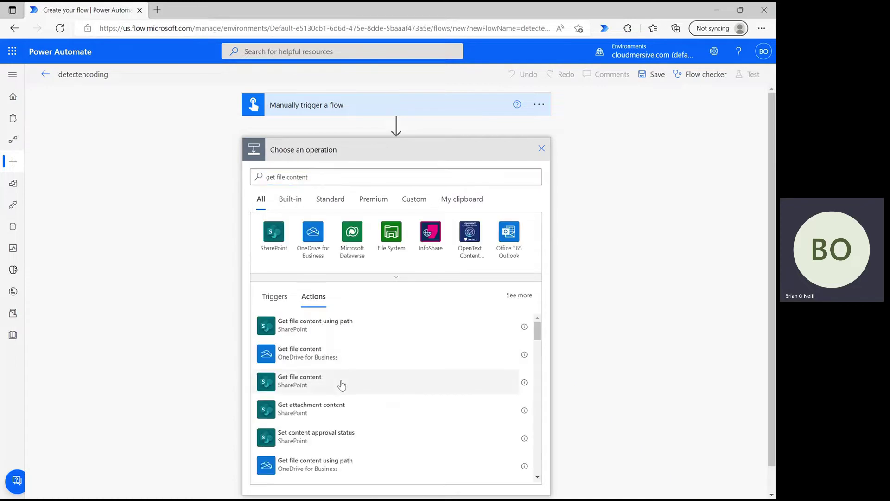
pyautogui.click(424, 380)
# - Set Site Address to Content Team and browse to Shared Documents > Power Automate Samples
pyautogui.click(533, 172)
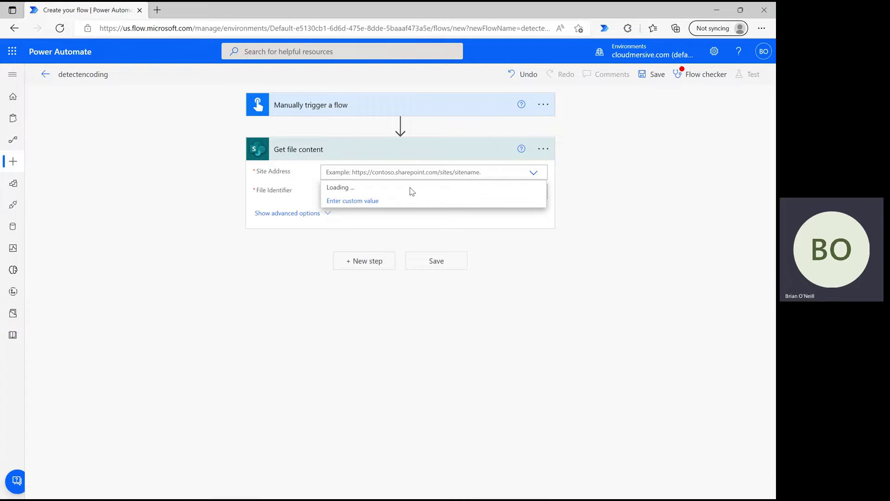
pyautogui.click(407, 188)
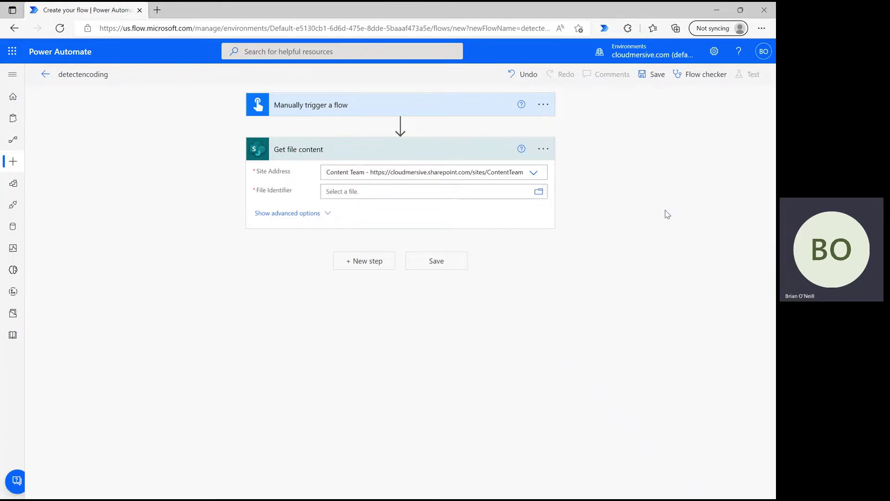
pyautogui.click(539, 191)
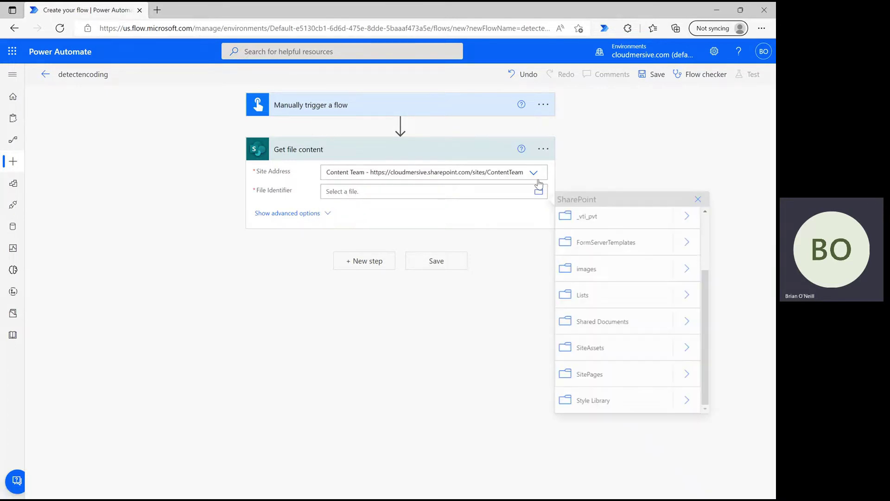
pyautogui.click(690, 322)
pyautogui.scroll(-3, 658, 340)
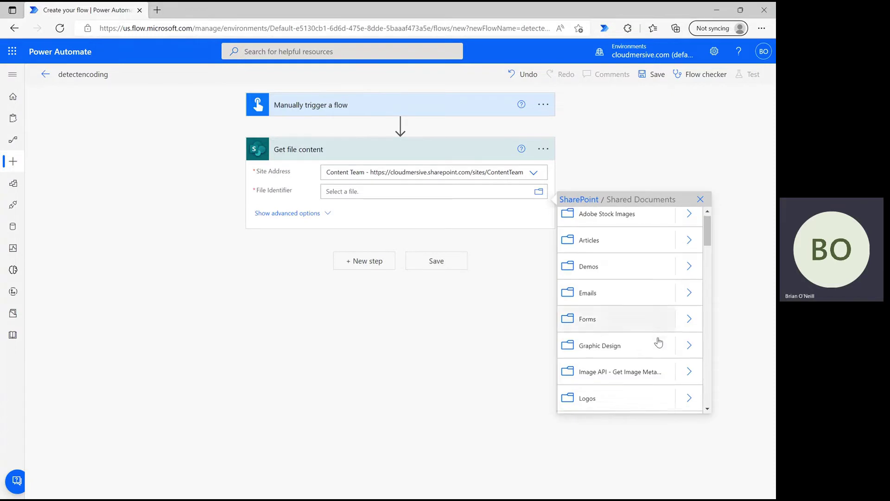
pyautogui.click(688, 349)
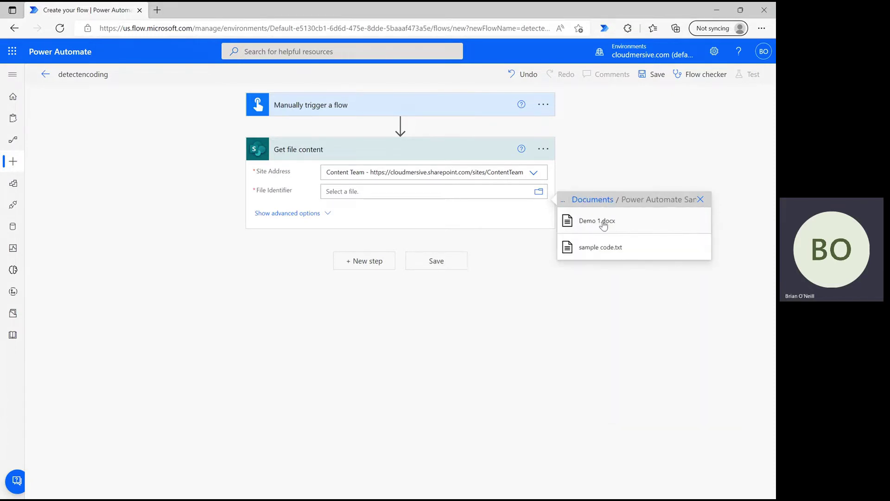
# - Select the sample file, then add Cloudmersive File Processing's 'Detect text encoding of file' action
pyautogui.click(600, 222)
pyautogui.click(368, 269)
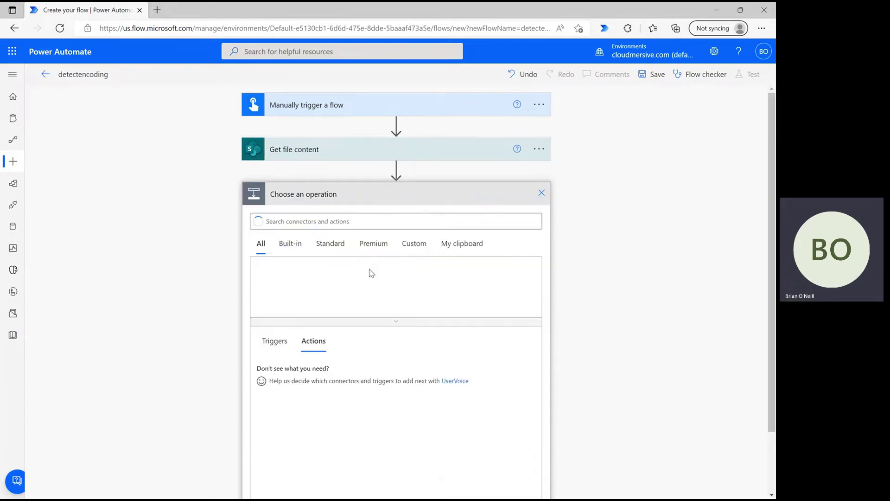
pyautogui.write('cloudmersive')
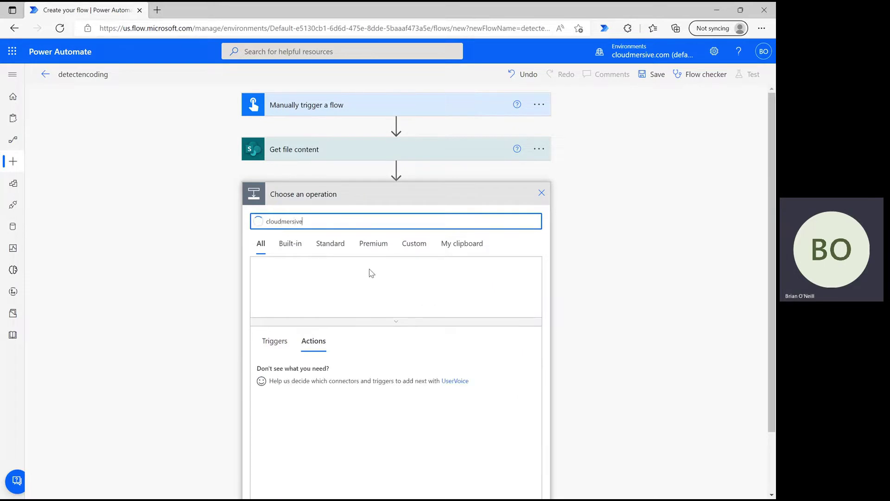
pyautogui.click(410, 320)
pyautogui.click(513, 286)
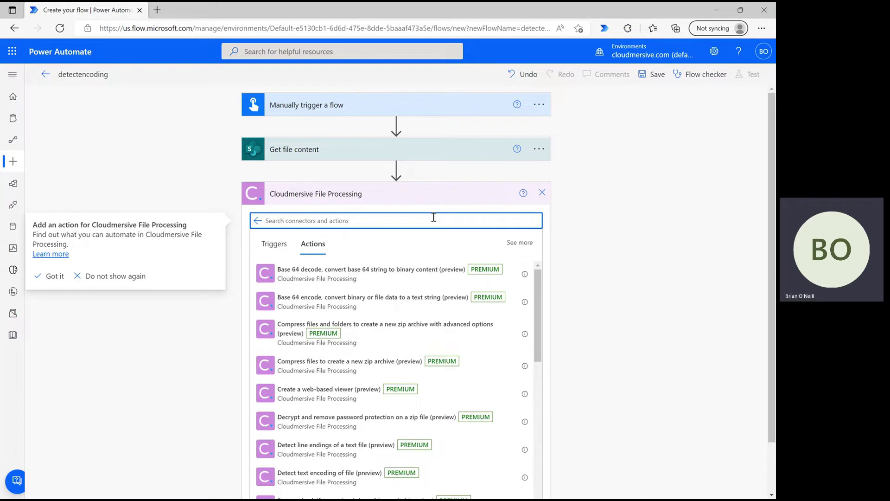
pyautogui.write('detect text encoding')
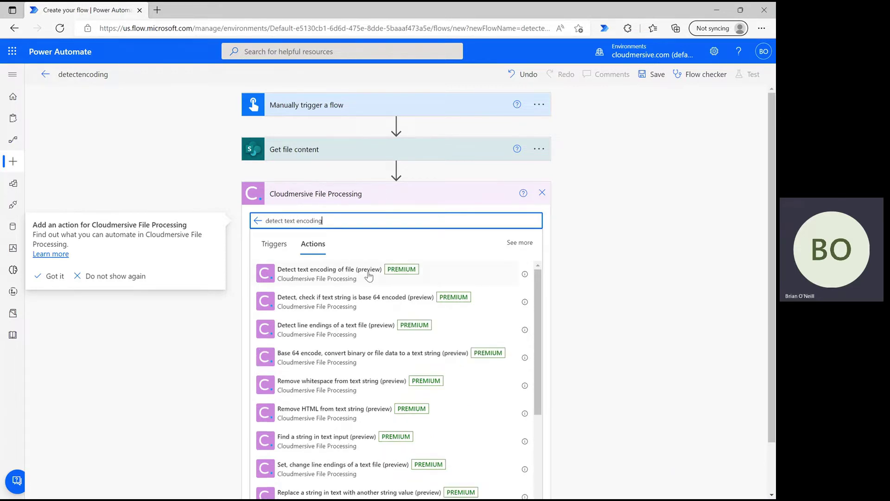
pyautogui.click(360, 280)
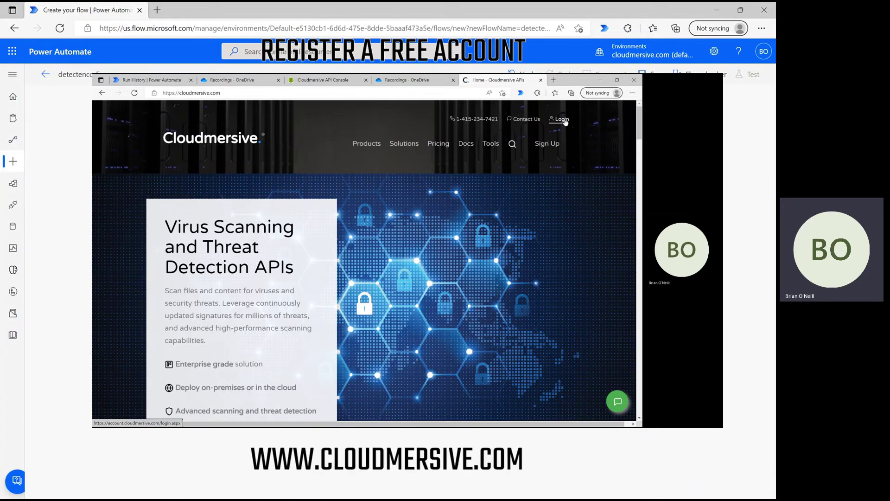
pyautogui.click(561, 119)
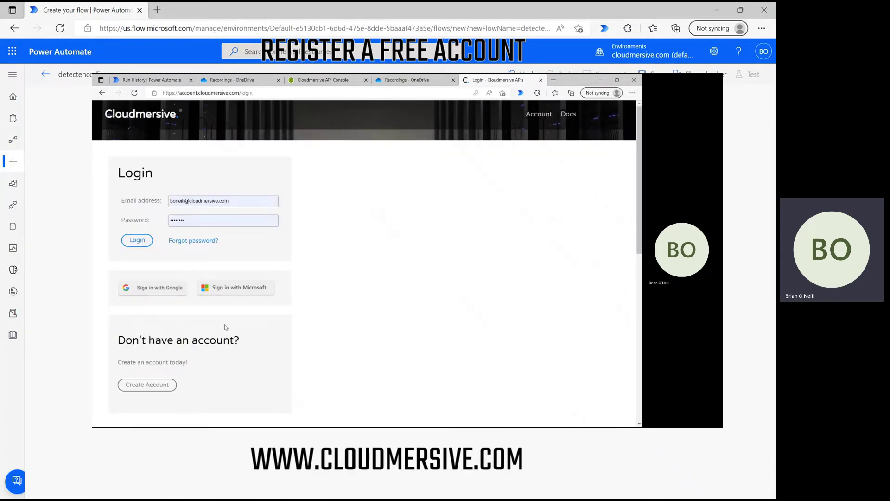
pyautogui.scroll(-2, 178, 333)
pyautogui.moveTo(218, 265); pyautogui.dragTo(153, 227)
pyautogui.click(327, 272)
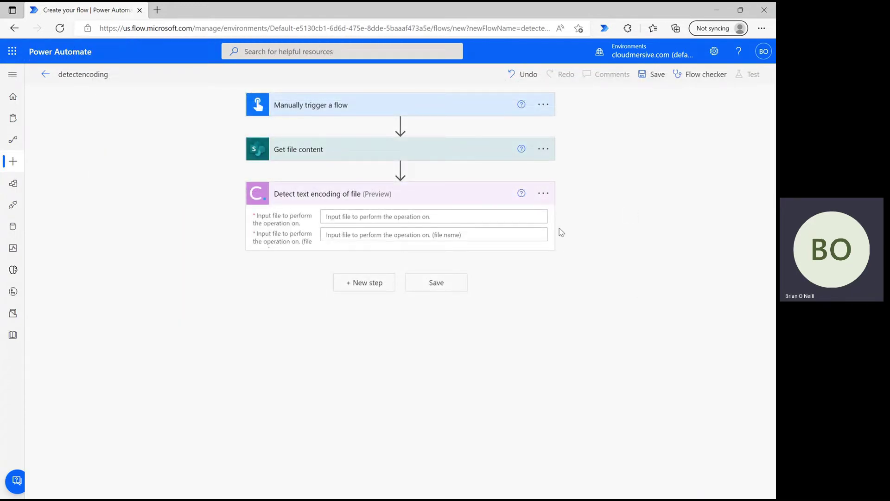
# - Set the encoding step's file input to the SharePoint File Content output
pyautogui.click(485, 210)
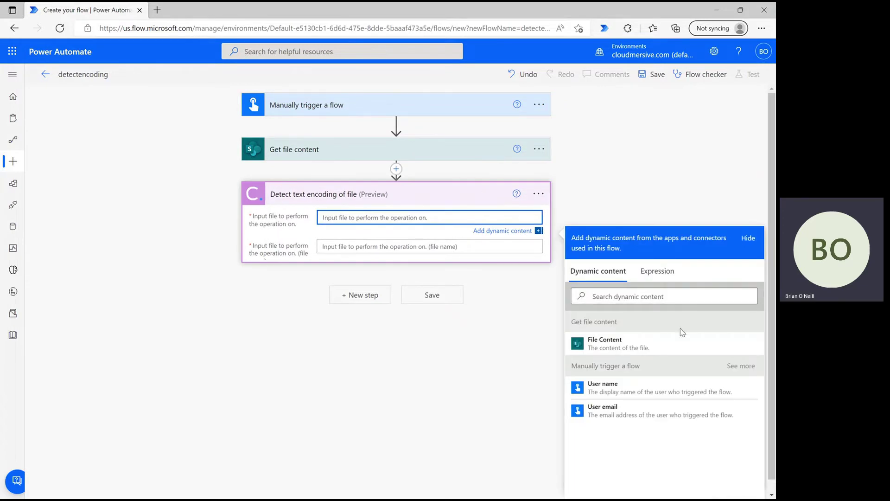
pyautogui.click(670, 346)
pyautogui.click(649, 181)
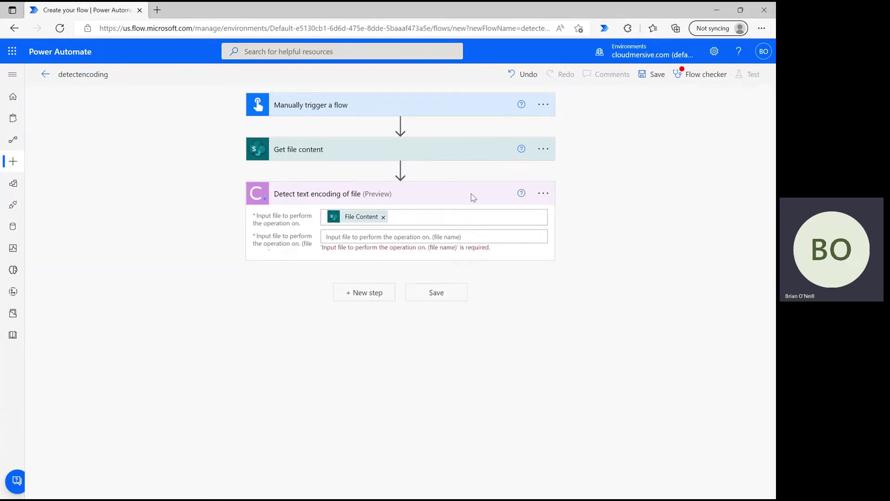
# - Paste the File Identifier path '/Shared Documents/Power Automate Samples/Demo 1.docx' as the file name
pyautogui.click(422, 157)
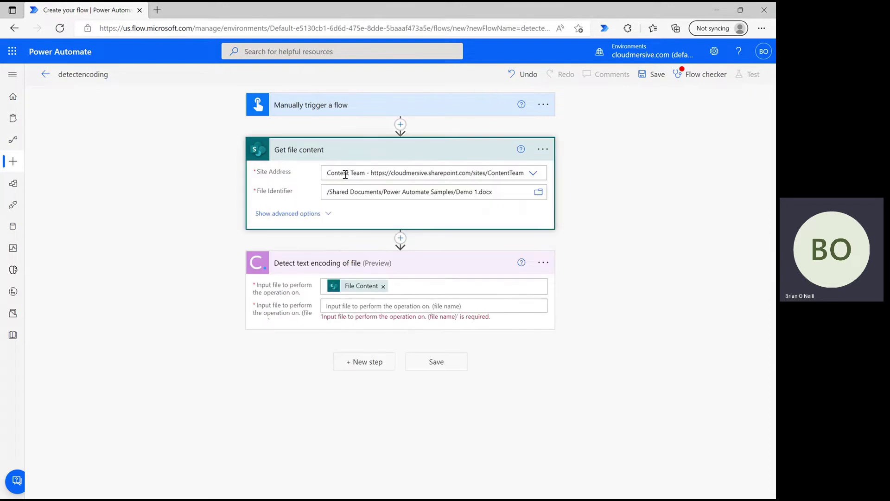
pyautogui.tripleClick(350, 194)
pyautogui.hotkey('ctrl', 'c')
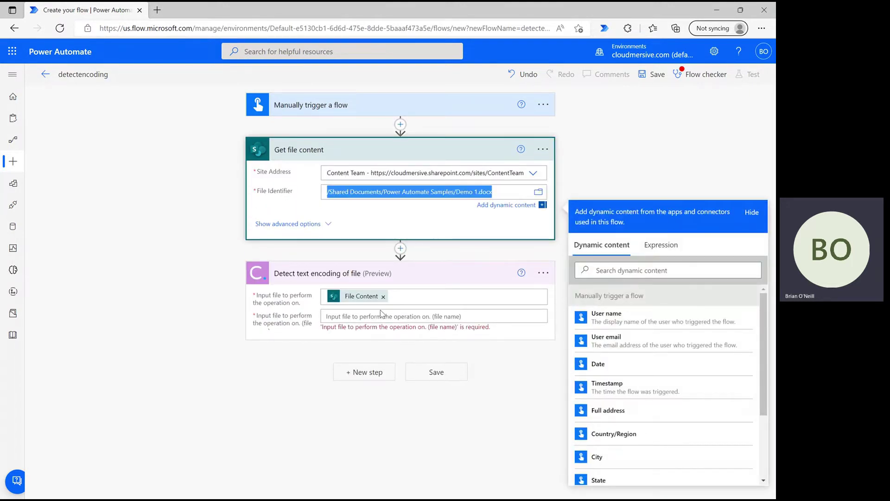
pyautogui.click(381, 316)
pyautogui.hotkey('ctrl', 'v')
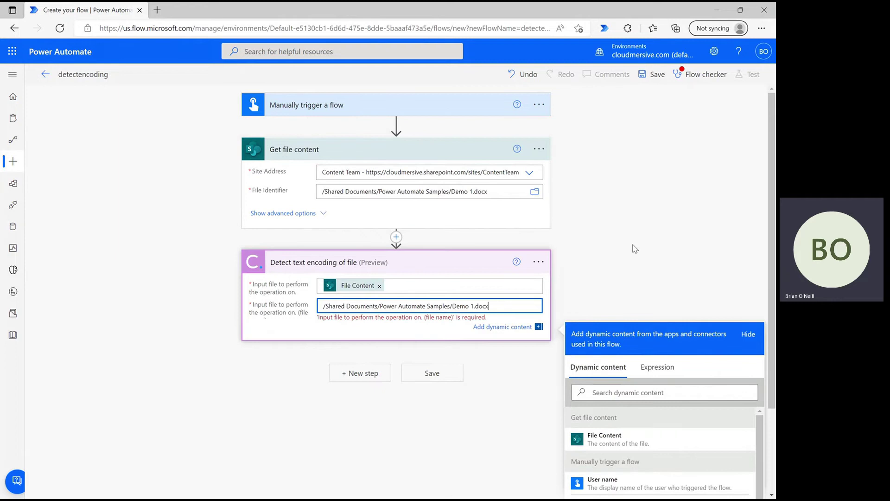
pyautogui.click(647, 307)
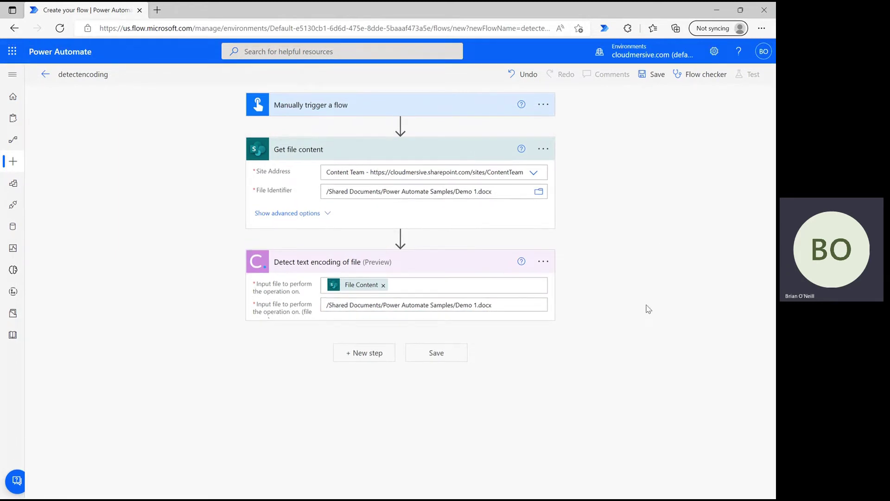
# - Add the Office 365 Outlook 'Send an email (V2)' action after the encoding step
pyautogui.click(367, 358)
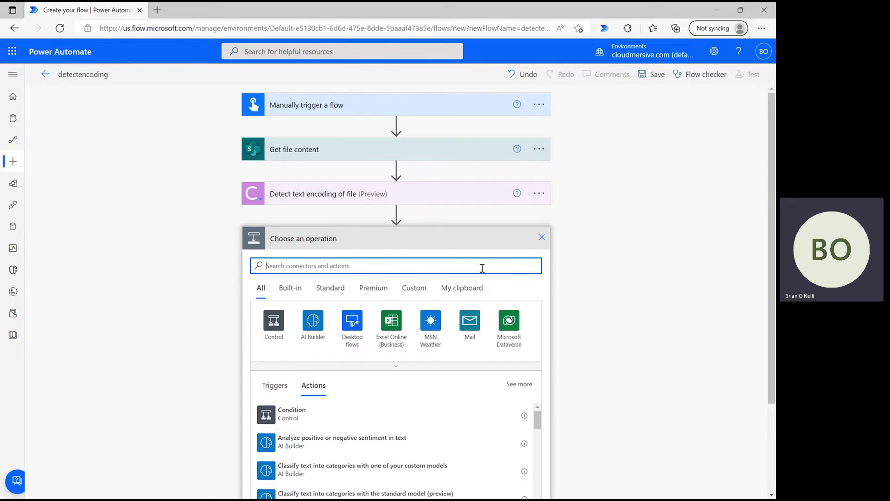
pyautogui.write('outlook send an email')
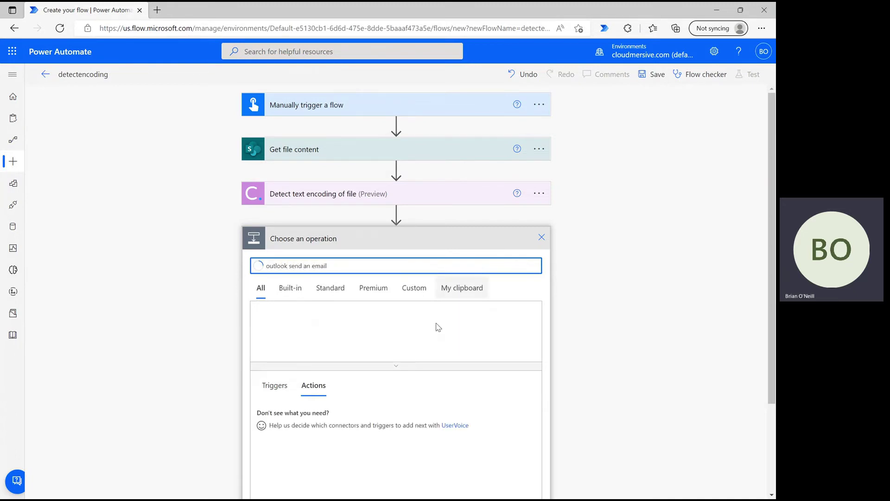
pyautogui.scroll(-1, 378, 341)
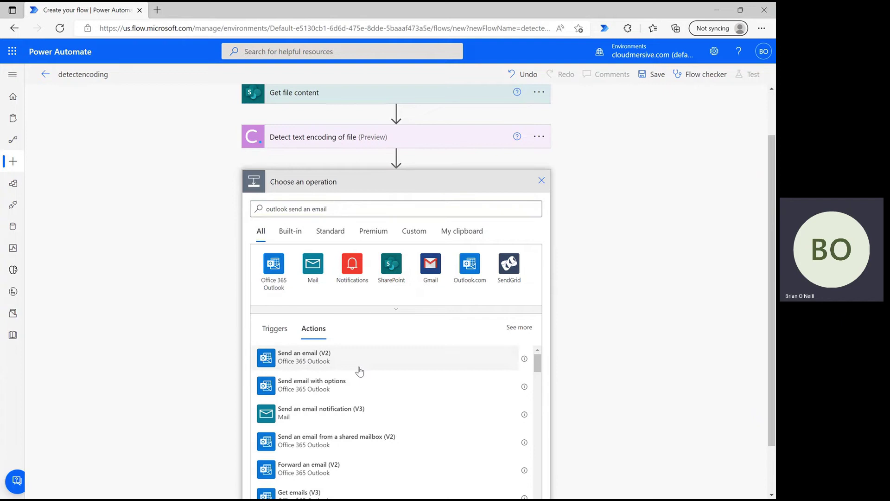
pyautogui.click(359, 368)
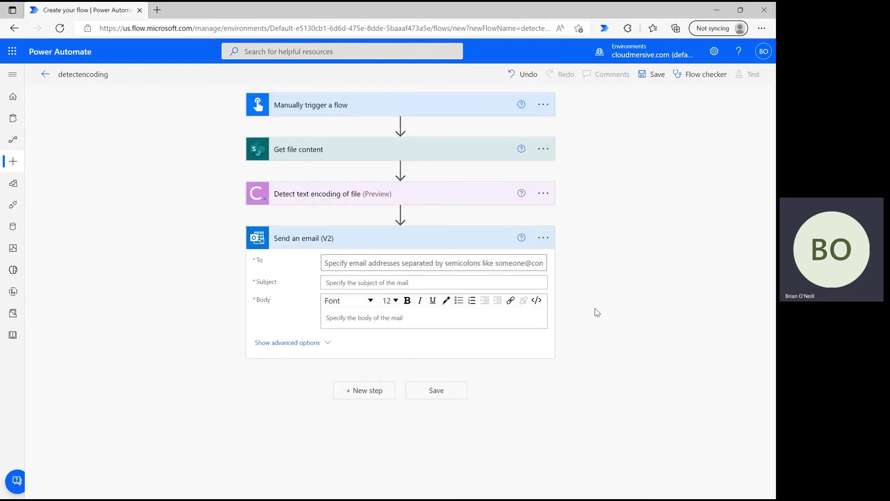
# - Address the email to the flow owner using the suggested recipient
pyautogui.click(536, 269)
pyautogui.click(442, 263)
pyautogui.write('boneil')
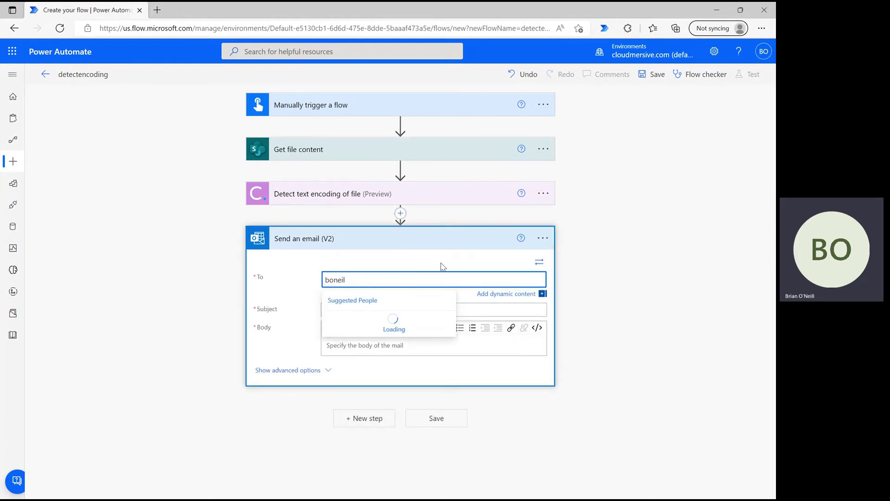
pyautogui.click(378, 318)
# - Set subject 'Encoding Detection' and insert the TextEncoding dynamic value as the body
pyautogui.click(381, 309)
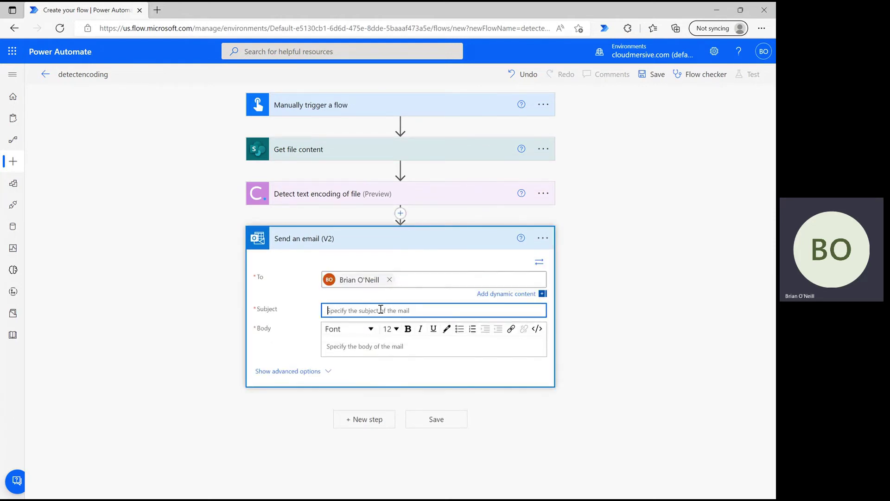
pyautogui.write('Encoding D')
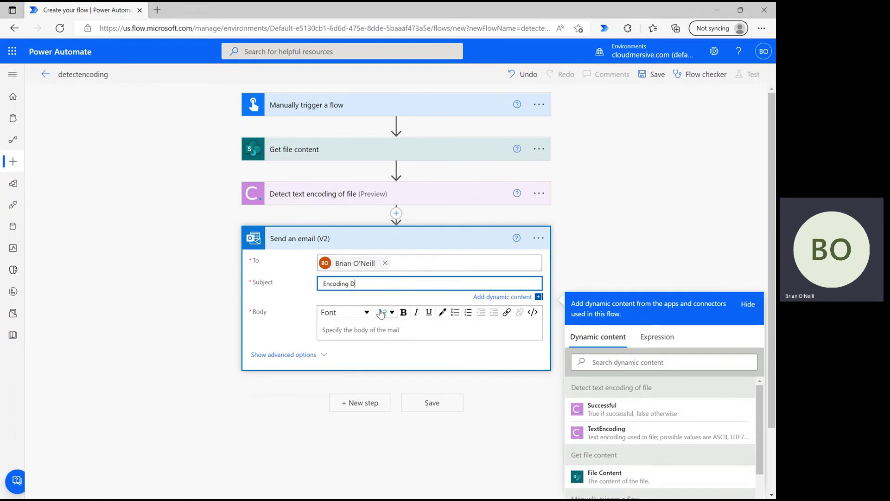
pyautogui.write('etection')
pyautogui.click(380, 330)
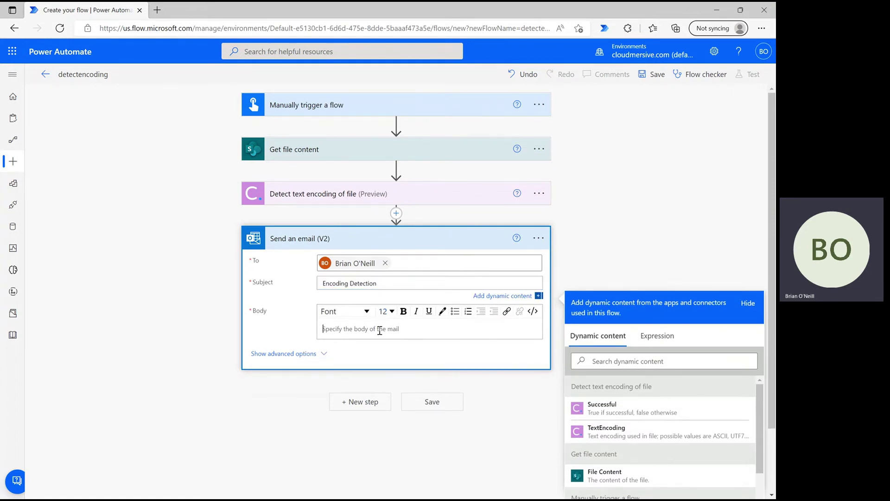
pyautogui.click(617, 430)
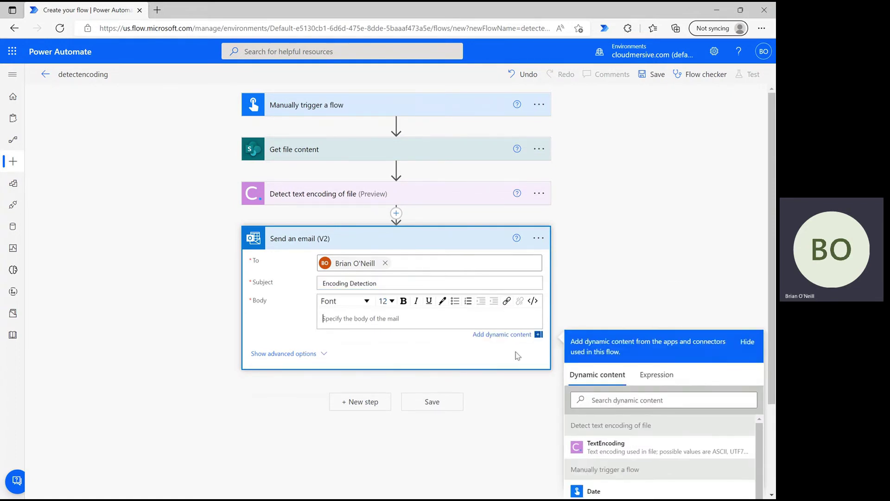
pyautogui.click(626, 266)
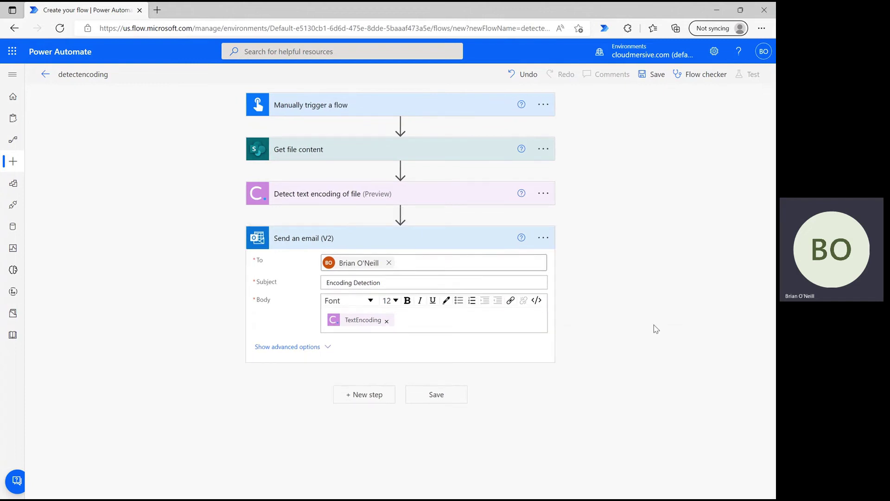
# - Save the detectencoding flow and run it as a manual test
pyautogui.click(456, 394)
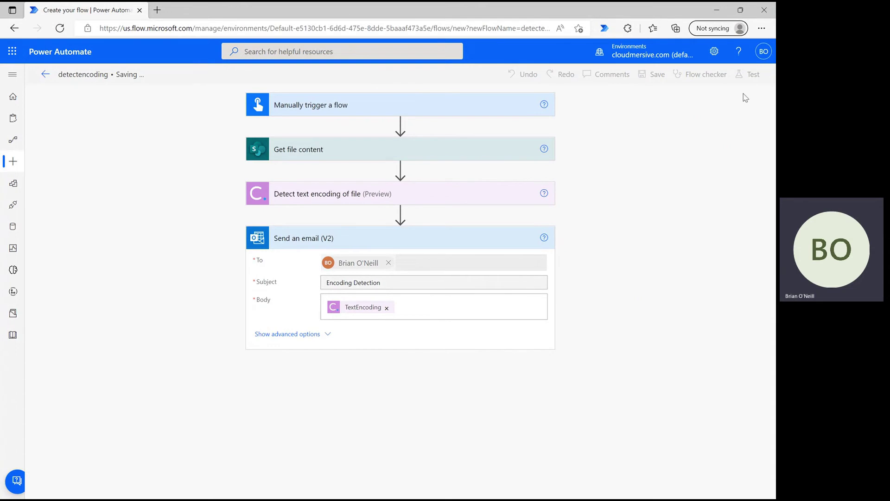
pyautogui.click(750, 76)
pyautogui.click(638, 106)
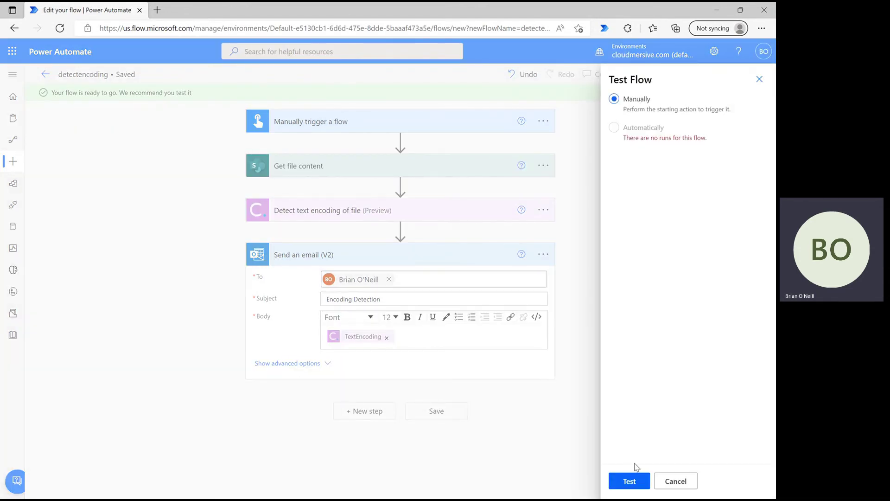
pyautogui.click(632, 479)
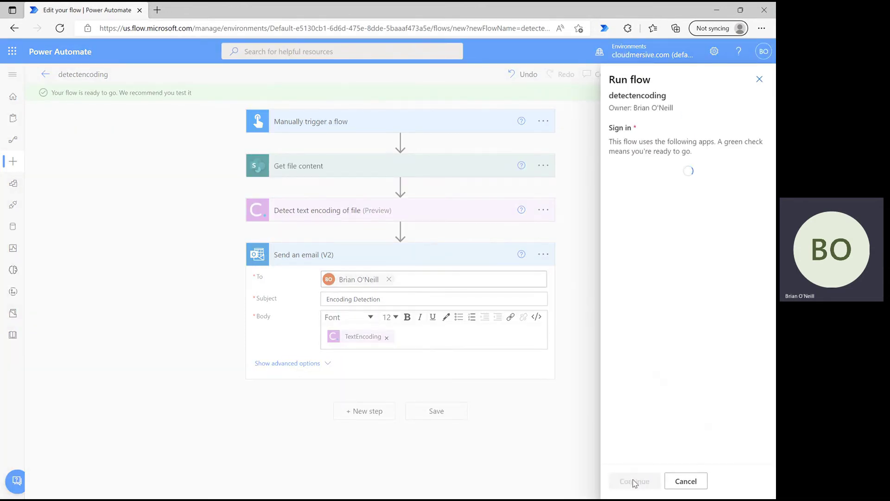
pyautogui.click(634, 481)
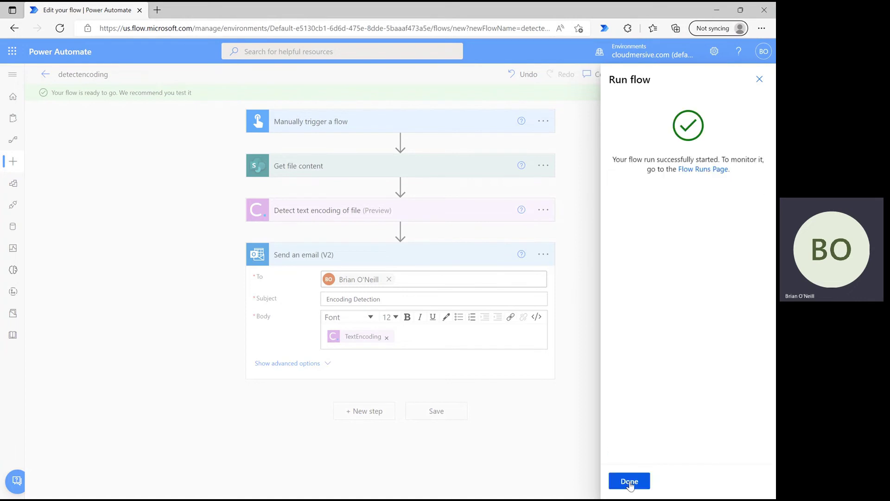
pyautogui.click(630, 482)
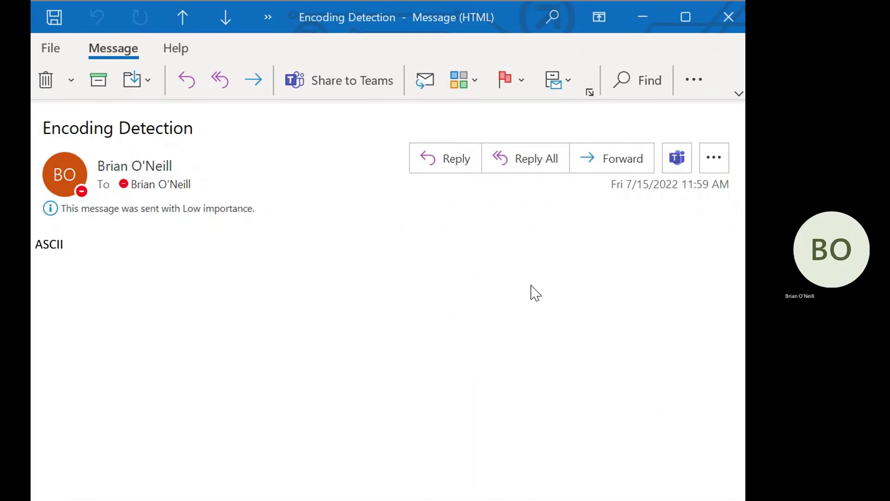
# - Check that the 'Encoding Detection' email body reads ASCII
pyautogui.doubleClick(41, 250)
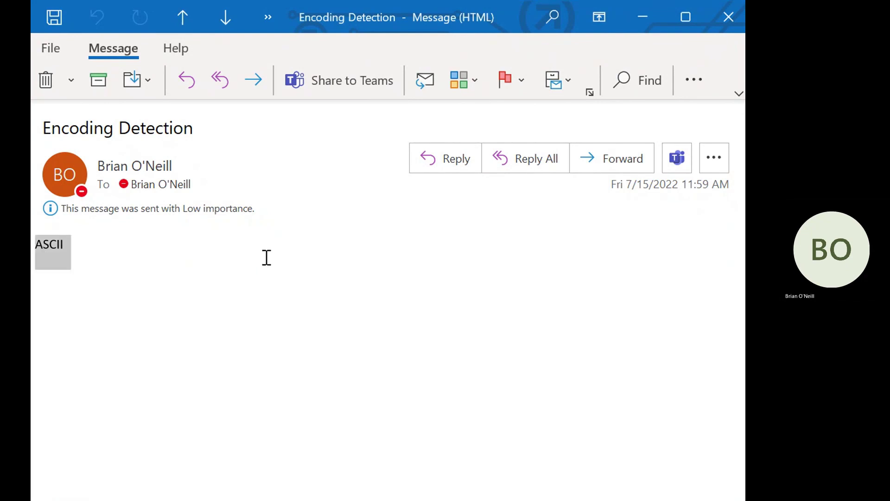
pyautogui.click(624, 300)
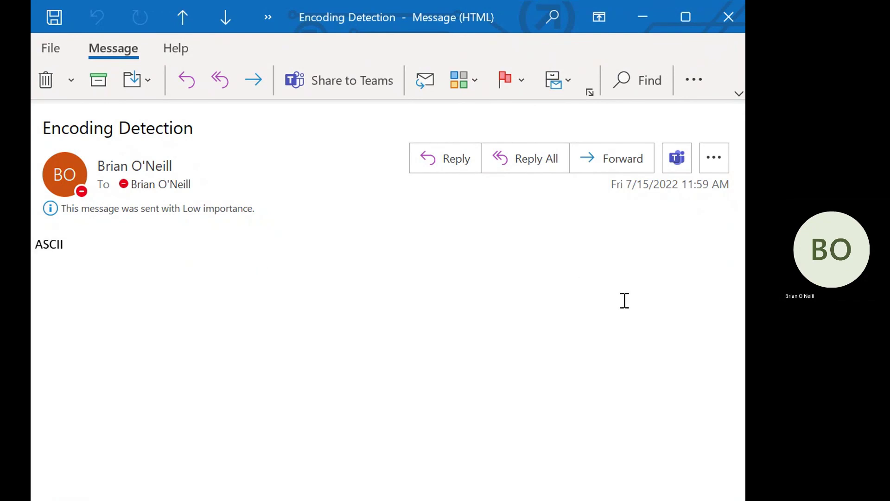